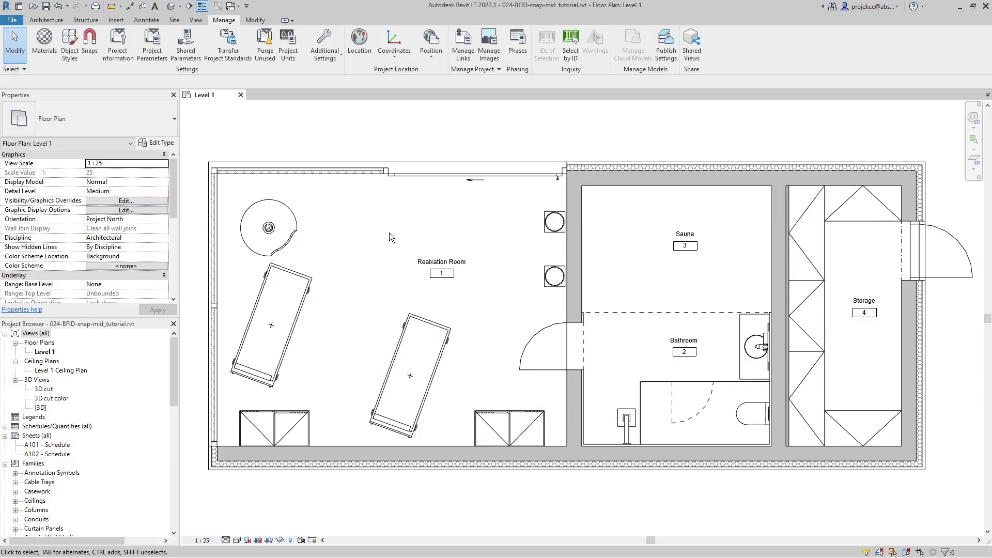
Step: Review the Snaps settings without changes, then zoom in on the bathroom
left_click(89, 41)
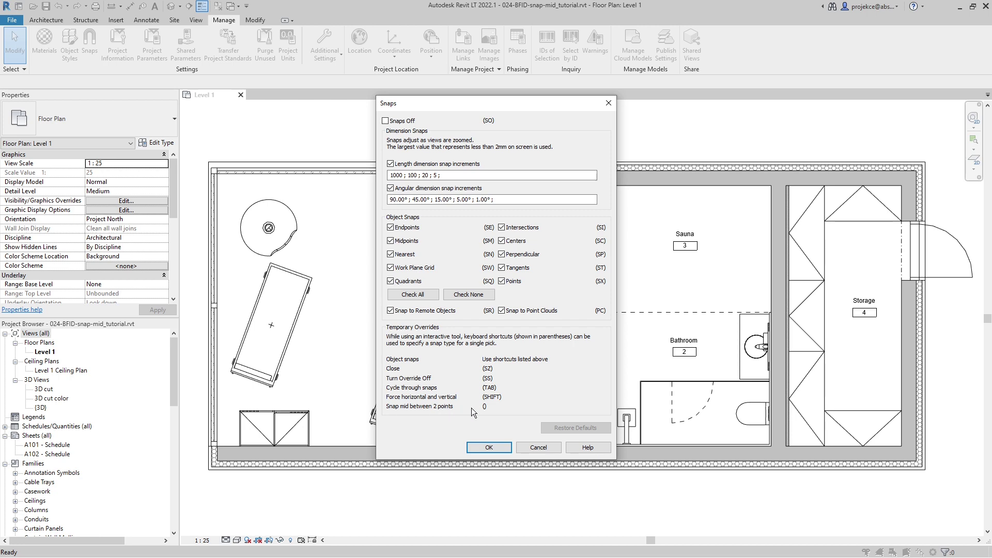
left_click(539, 450)
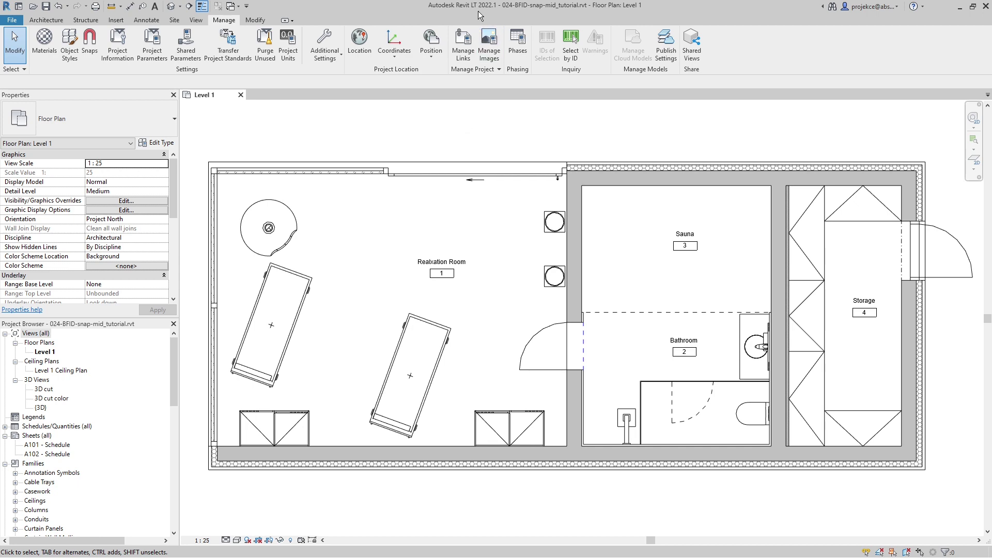
left_click(457, 229)
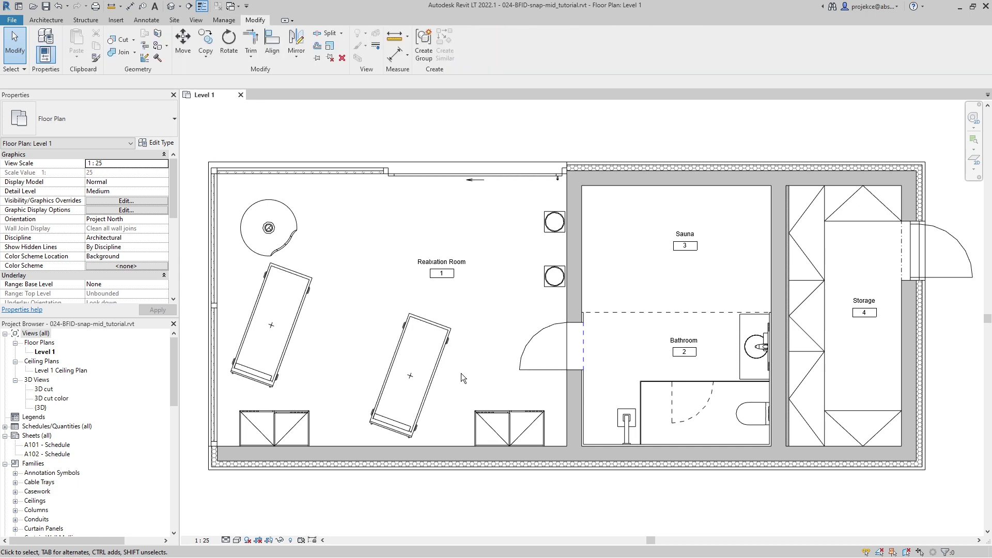
scroll(640, 427, "up", 4)
scroll(640, 427, "up", 1)
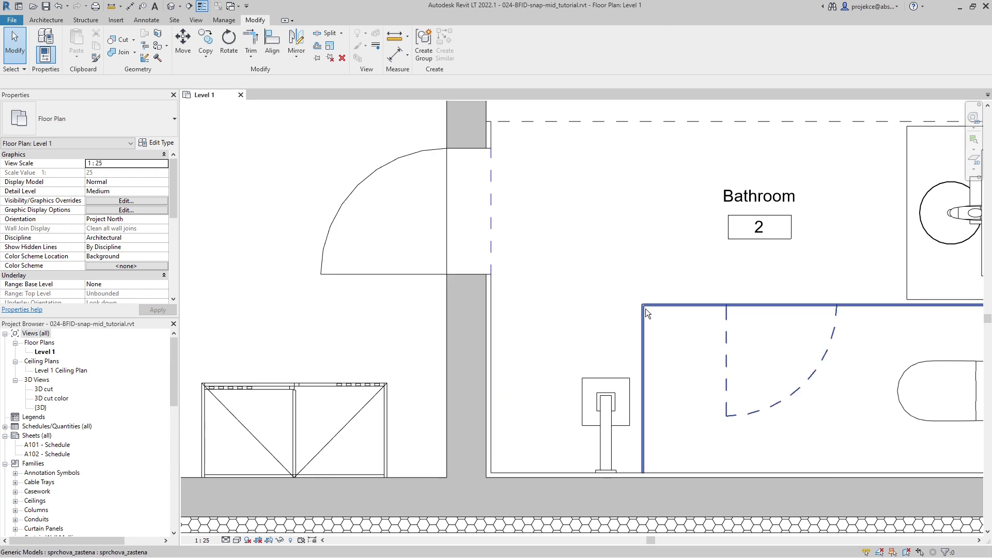
Step: Move the shower head midway between the bathroom's left wall and the shower partition
left_click(603, 408)
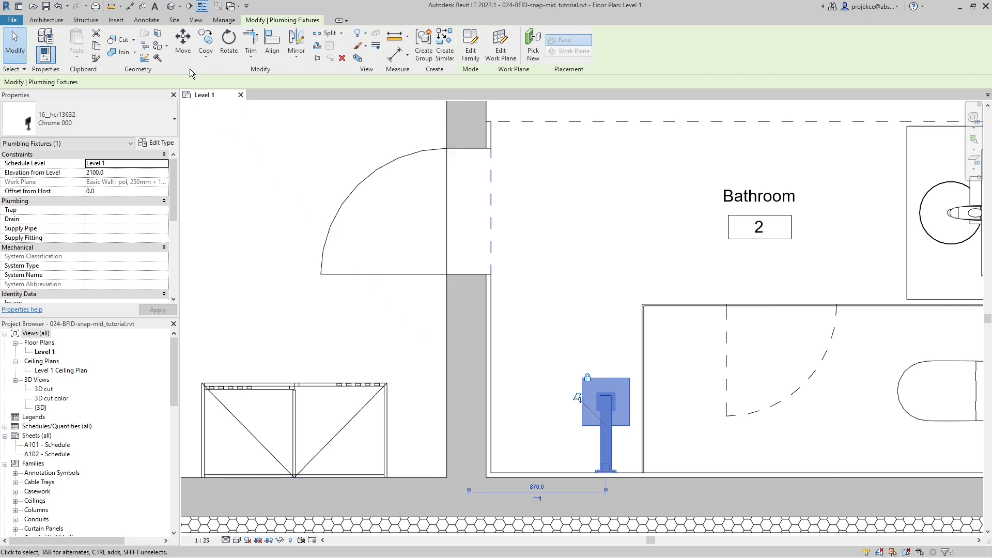
left_click(184, 42)
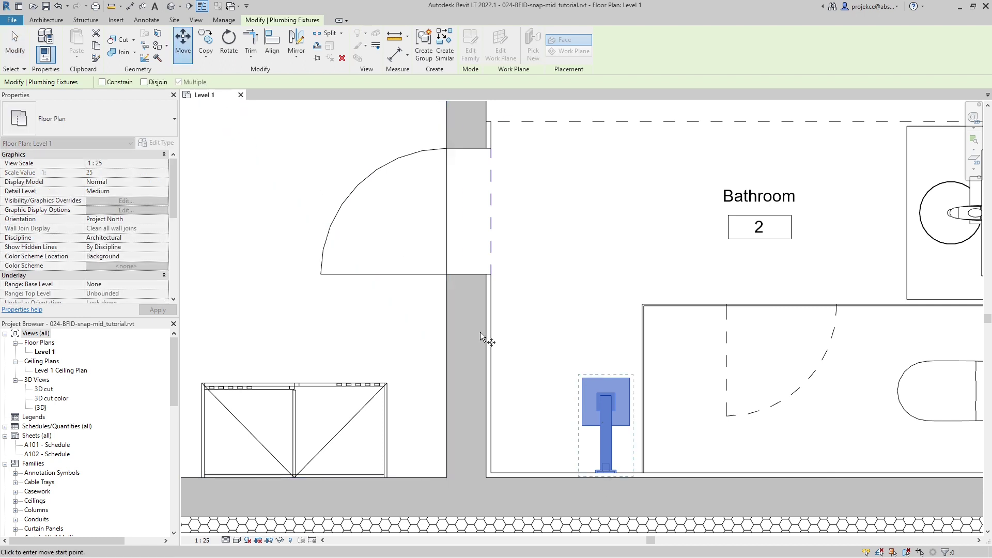
left_click(607, 471)
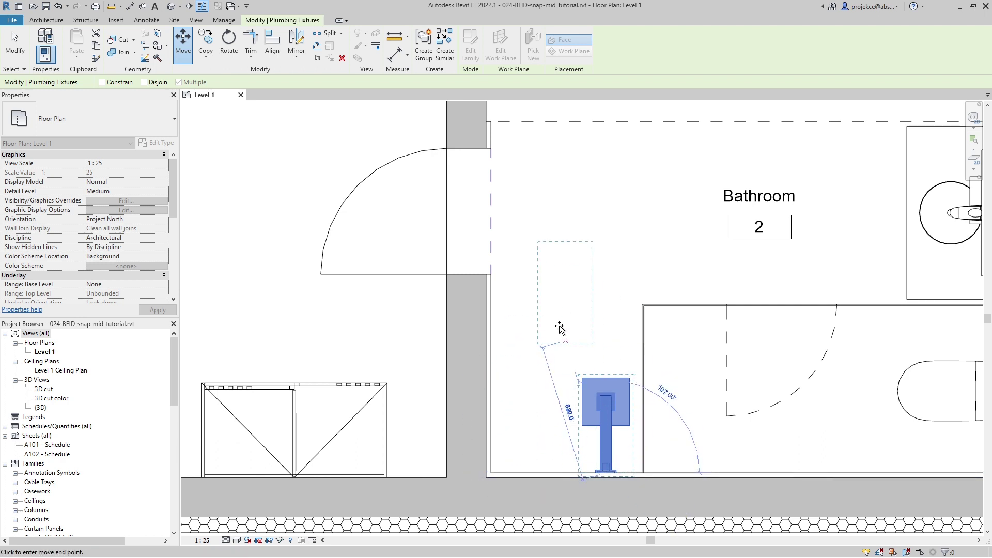
right_click(558, 319)
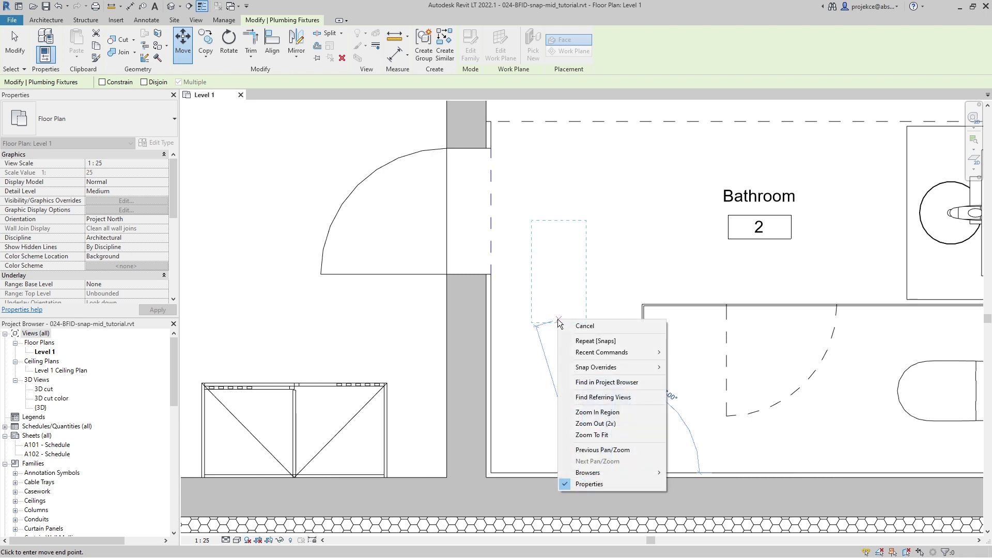
mouse_move(600, 368)
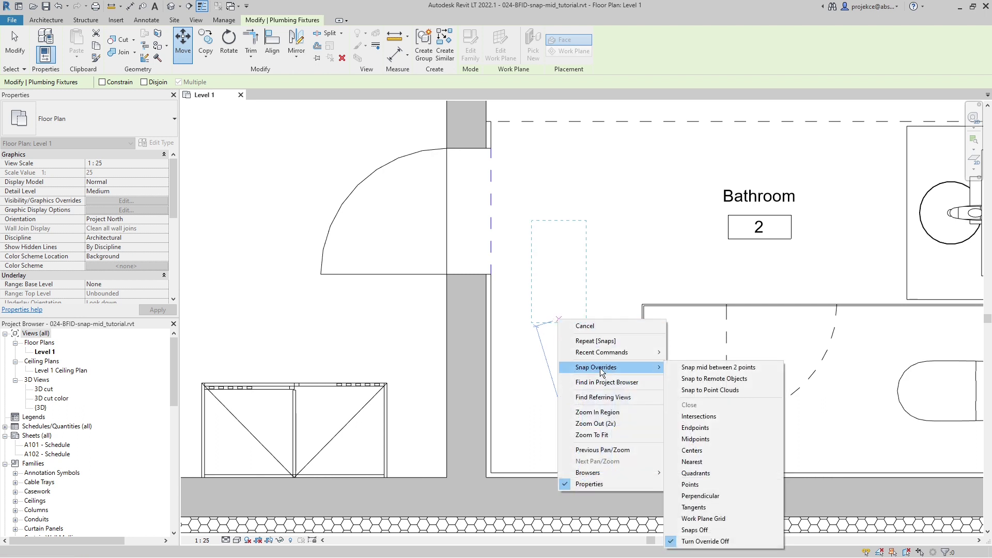
left_click(706, 369)
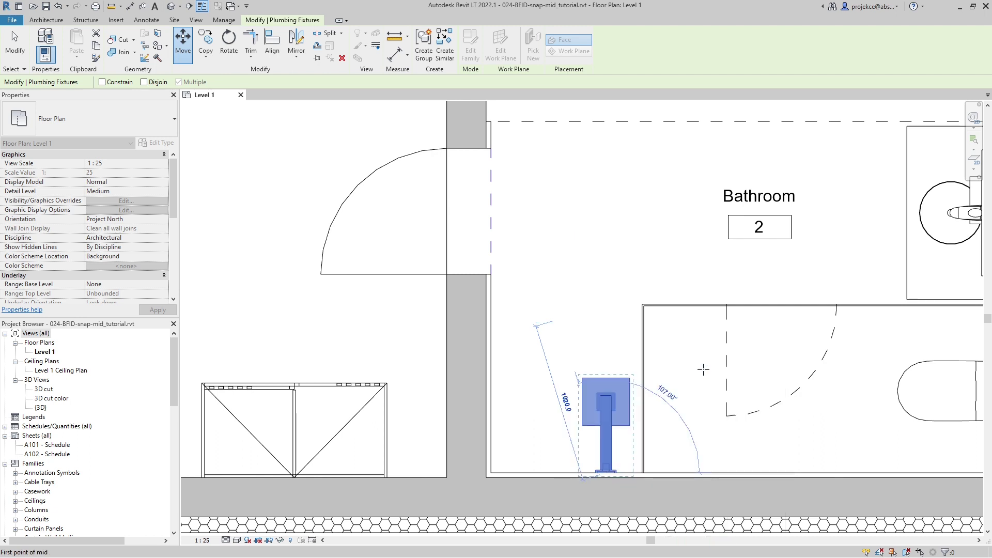
left_click(491, 473)
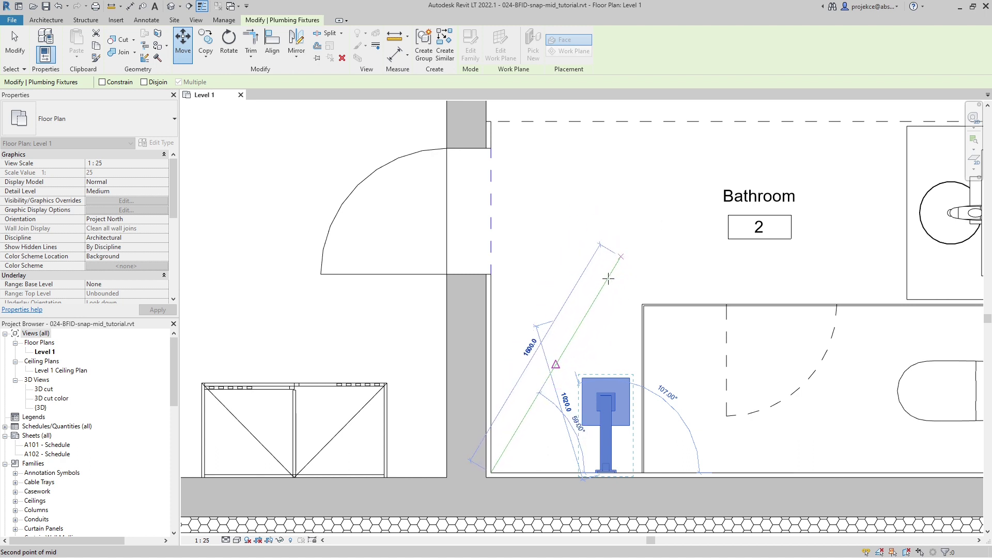
left_click(640, 474)
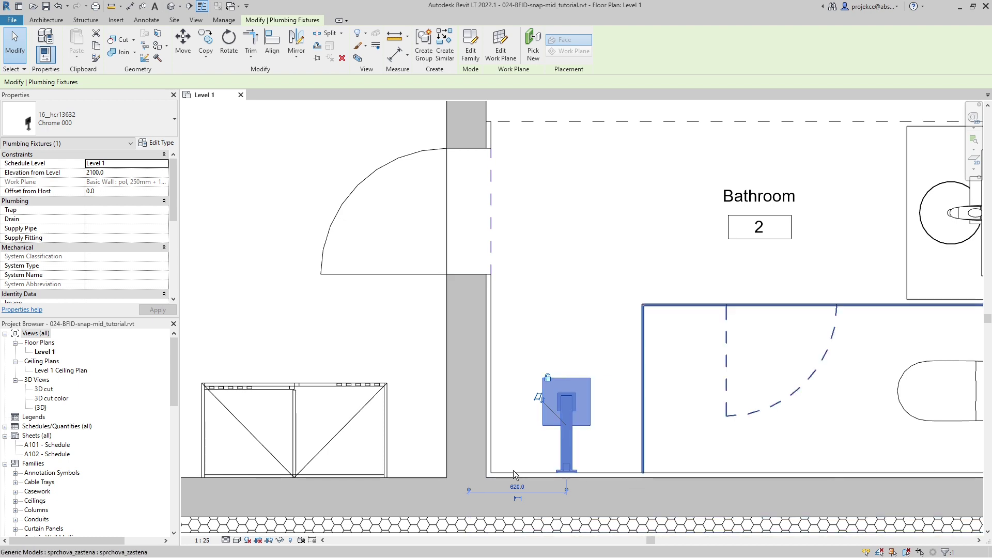
scroll(567, 468, "down", 3)
Step: Clear the shower head selection and pan the plan over to the Relaxation Room
left_click(548, 385)
middle_click_drag(548, 385, 549, 507)
scroll(465, 363, "up", 2)
middle_click_drag(466, 362, 537, 379)
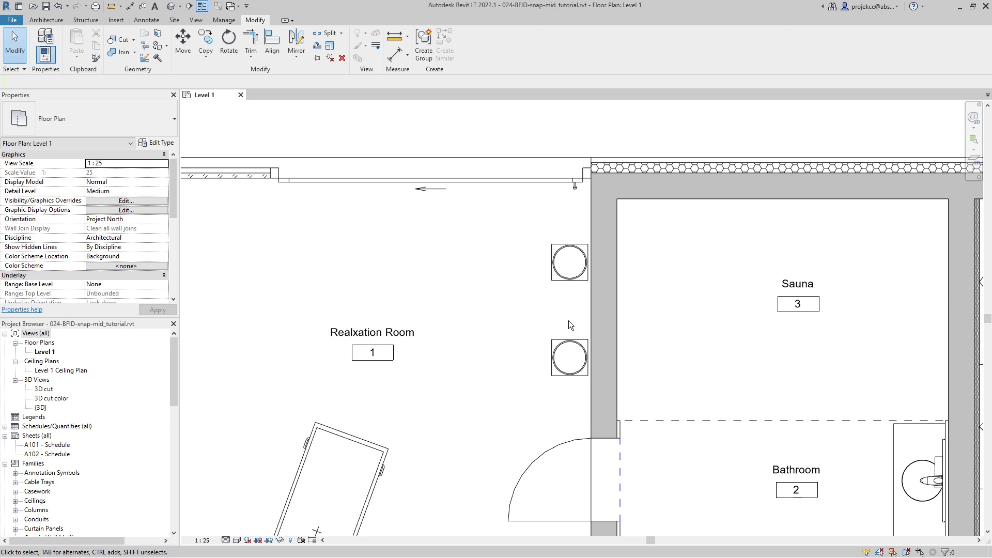
Step: Copy the upper round vase to the midpoint between the two vases by the right wall
left_click_drag(526, 233, 600, 289)
left_click(206, 41)
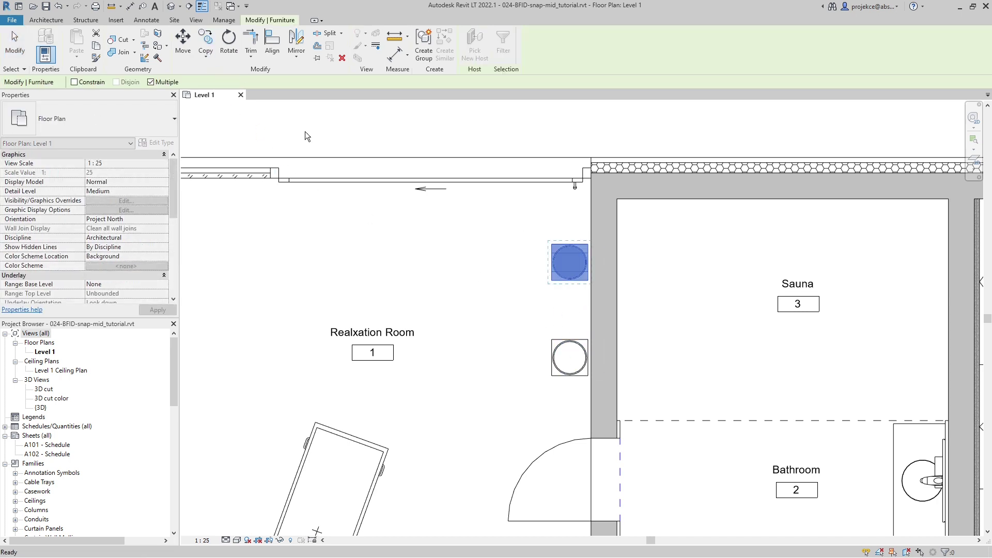
left_click(570, 263)
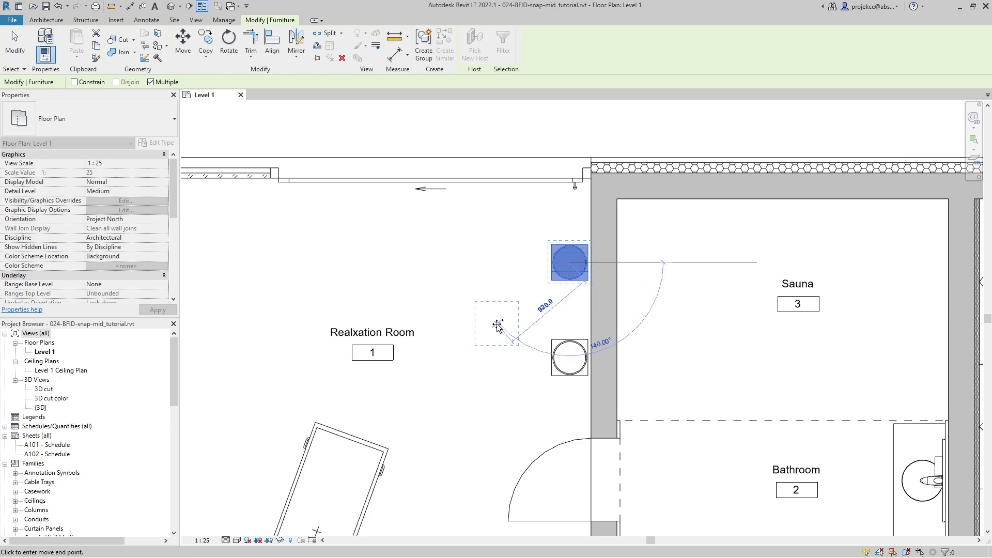
right_click(493, 297)
mouse_move(568, 343)
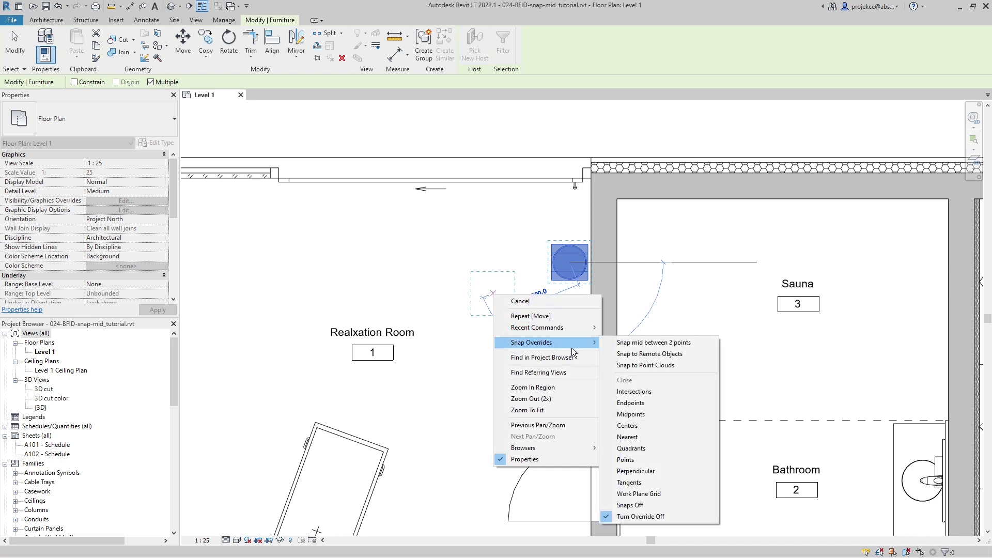
left_click(649, 344)
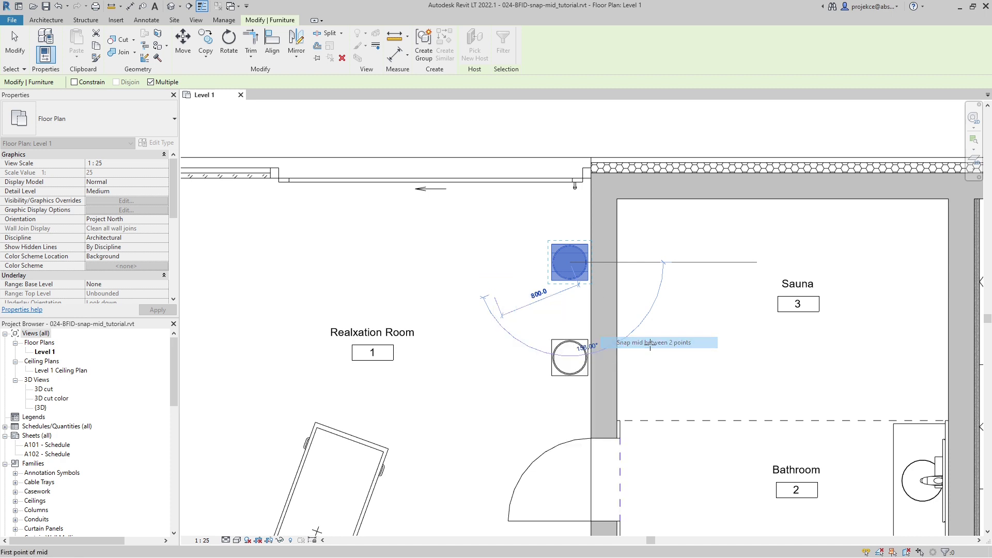
left_click(570, 264)
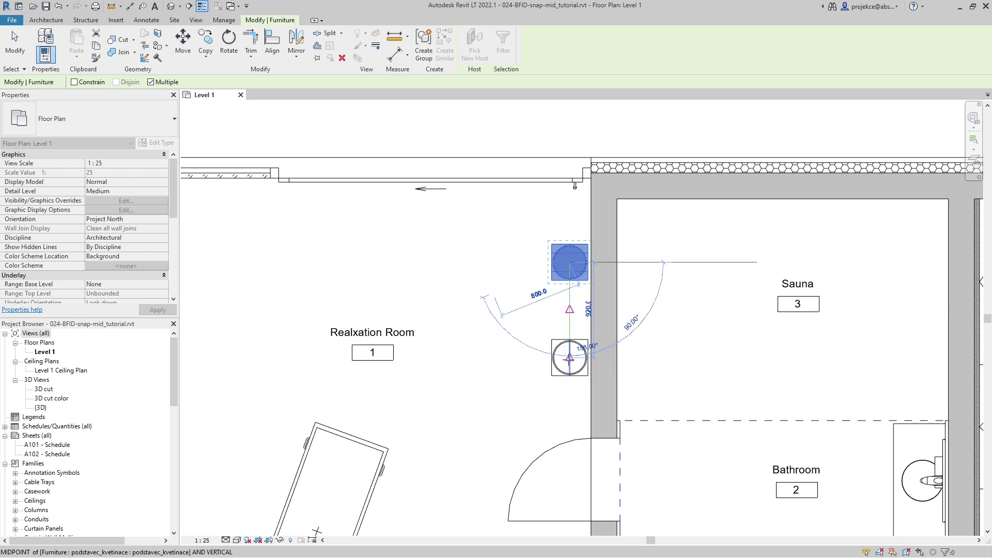
left_click(569, 358)
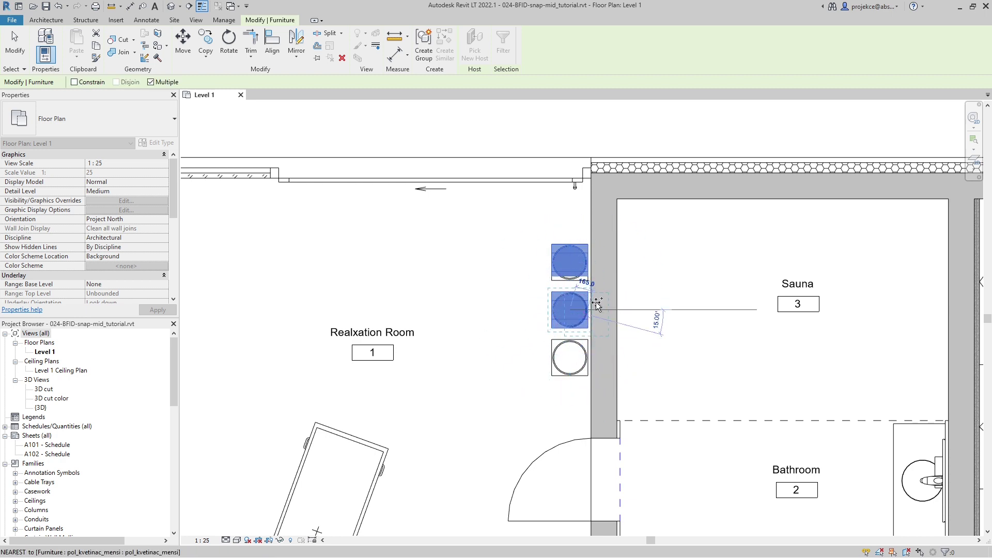
key("Escape")
key("Escape")
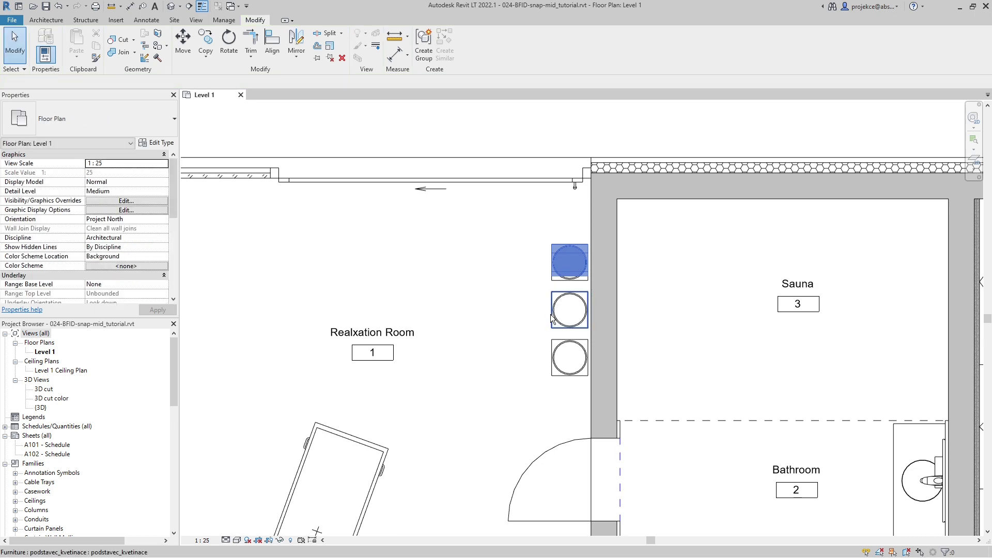
Step: Select the left lounge chair and start copying it from its centre point
scroll(552, 318, "down", 5)
scroll(585, 351, "up", 4)
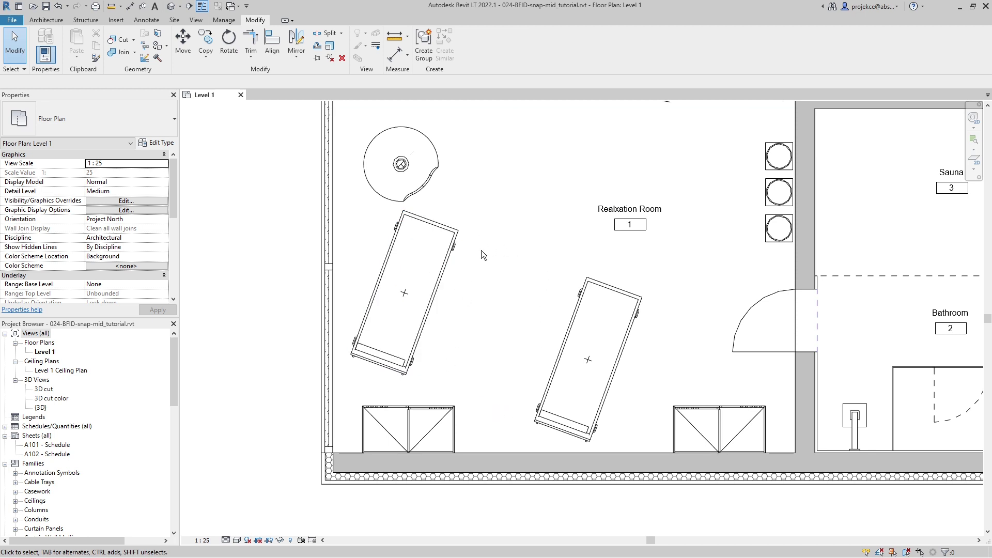
left_click(440, 284)
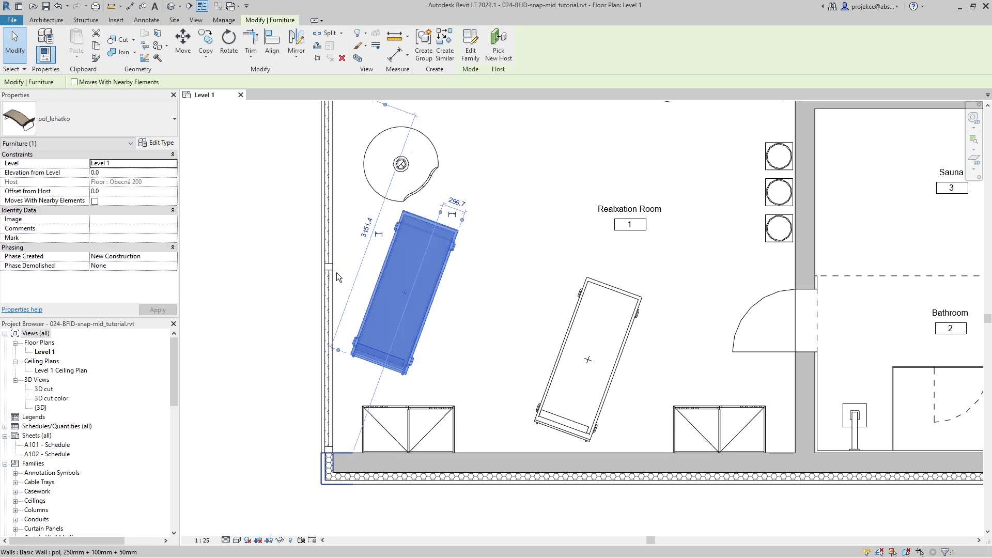
key("m")
key("v")
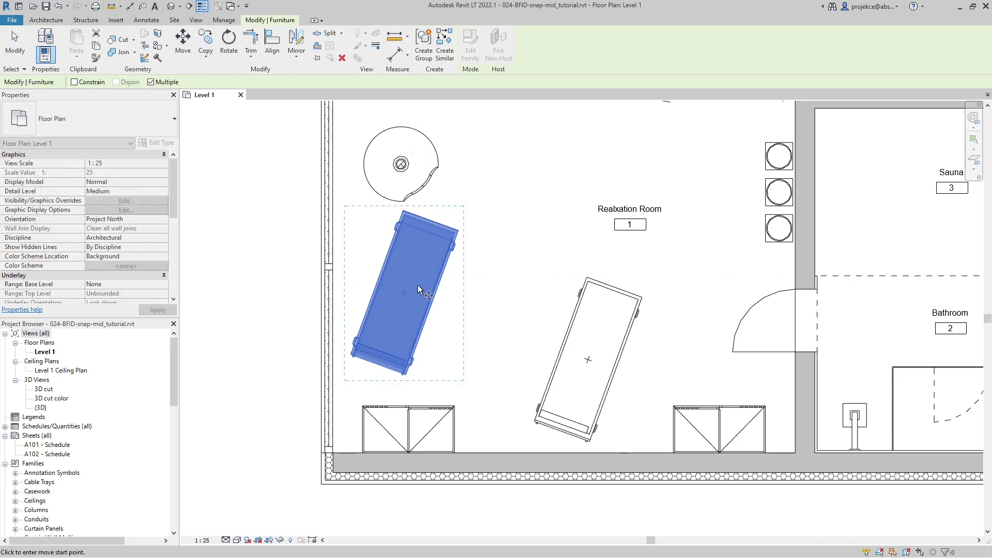
scroll(408, 296, "up", 2)
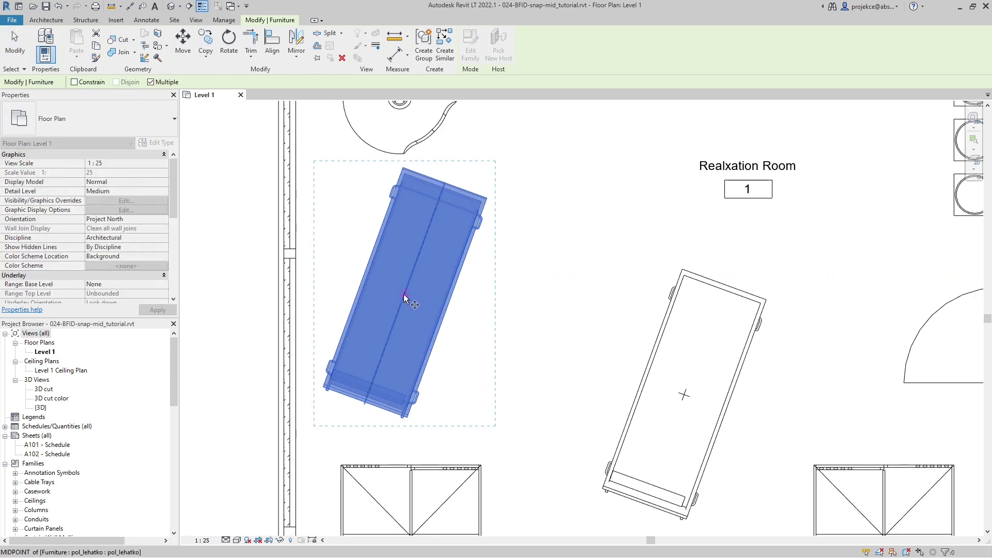
left_click(405, 296)
Step: Place the lounger copy midway between the two loungers with Snap mid between 2 points
right_click(545, 293)
mouse_move(579, 339)
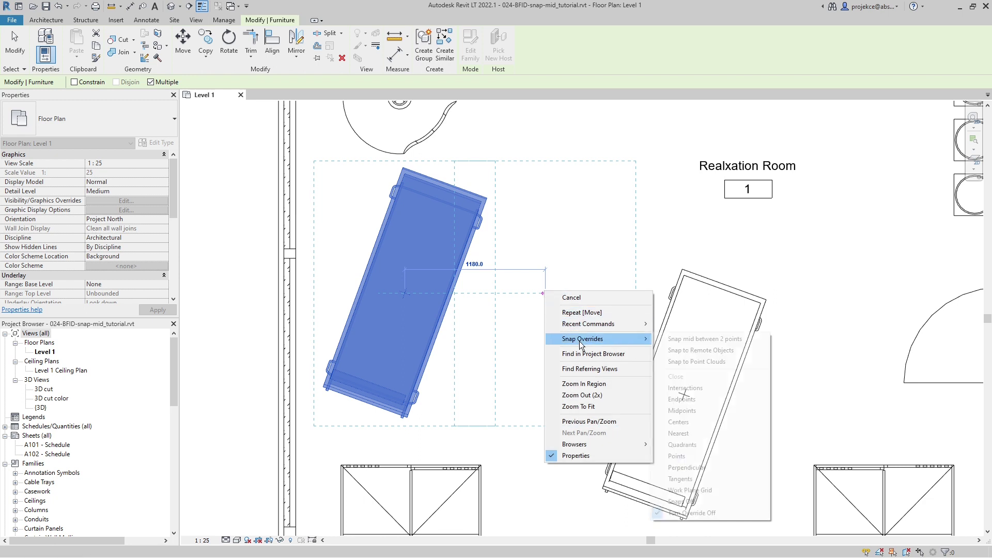
left_click(670, 339)
left_click(684, 394)
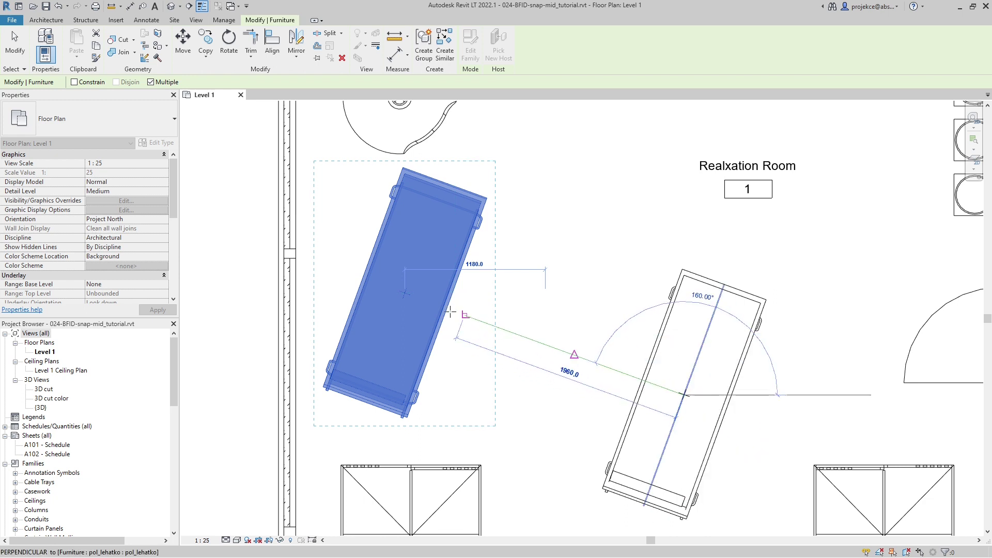
scroll(404, 292, "up", 2)
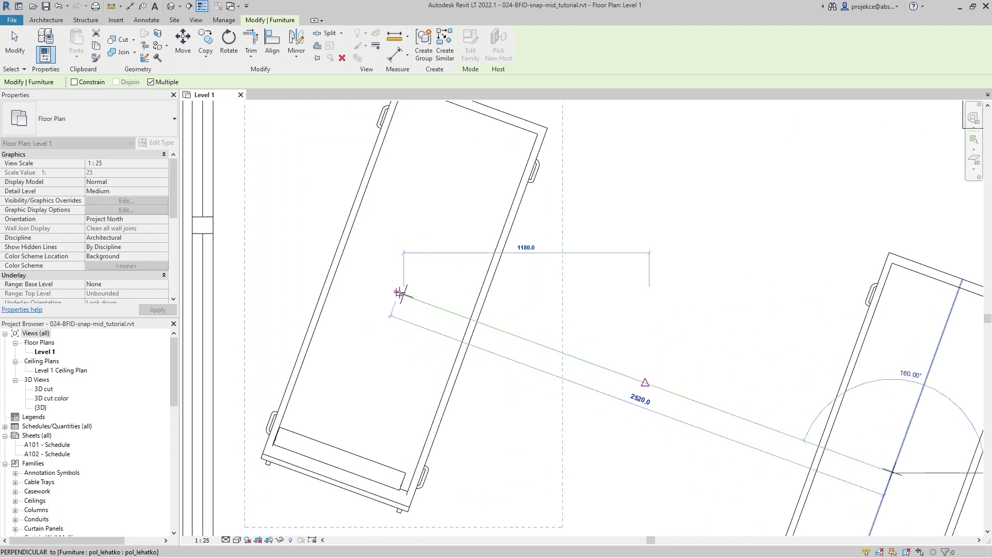
left_click(403, 294)
scroll(404, 294, "down", 3)
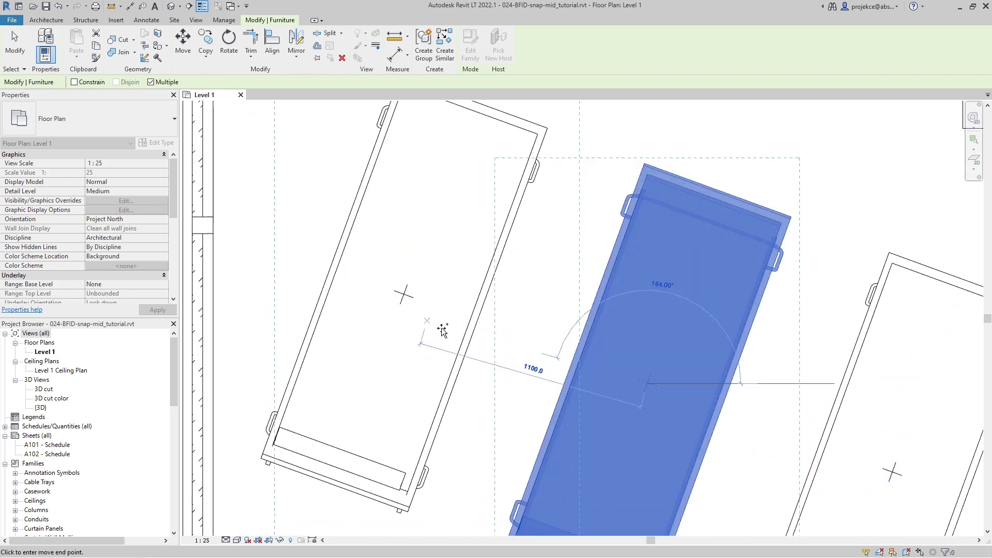
scroll(517, 361, "down", 2)
left_click(518, 362)
key("Escape")
key("Escape")
scroll(517, 362, "down", 2)
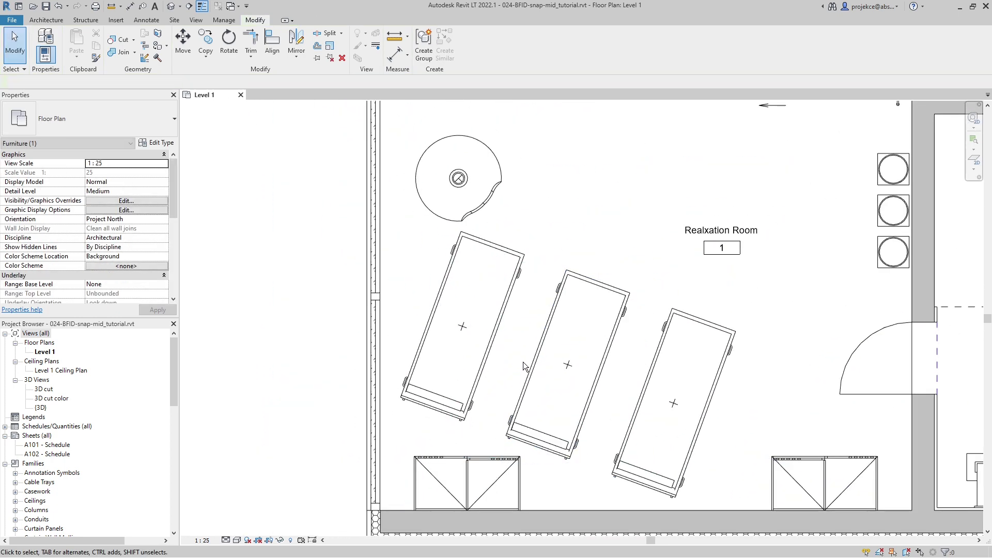
scroll(518, 362, "down", 1)
scroll(522, 344, "up", 2)
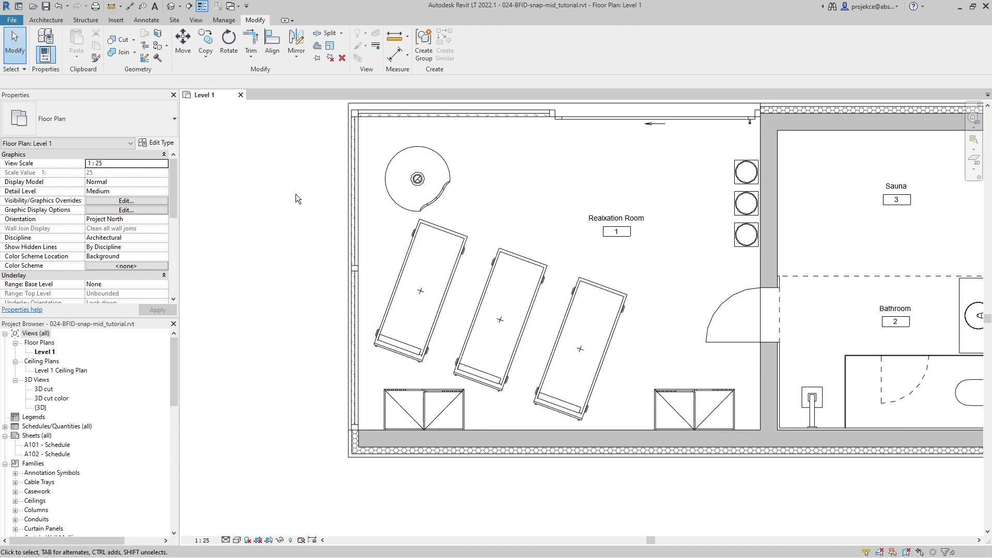
Step: In Options > User Interface > Keyboard Shortcuts, search 'bet' and assign S2 to Mid between 2 points
left_click(15, 21)
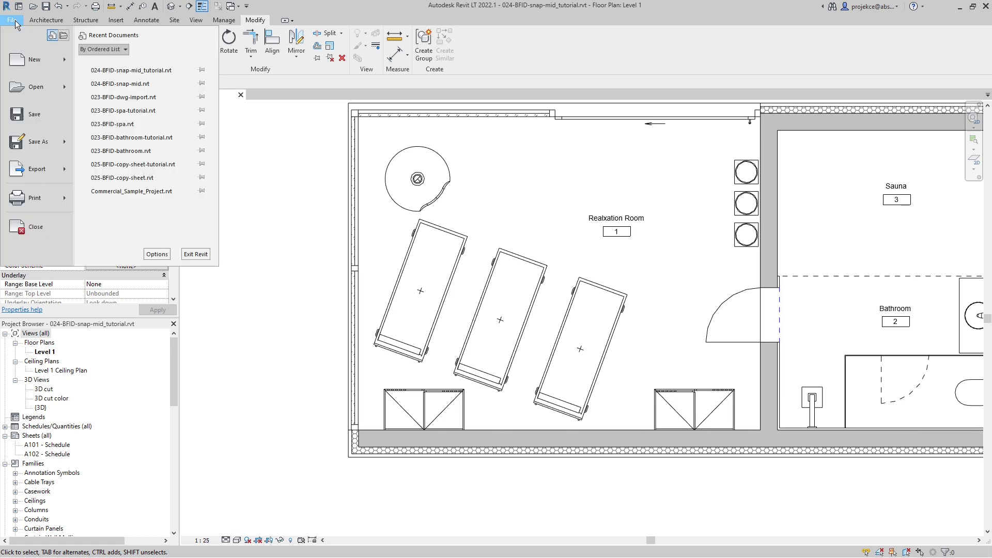
left_click(156, 254)
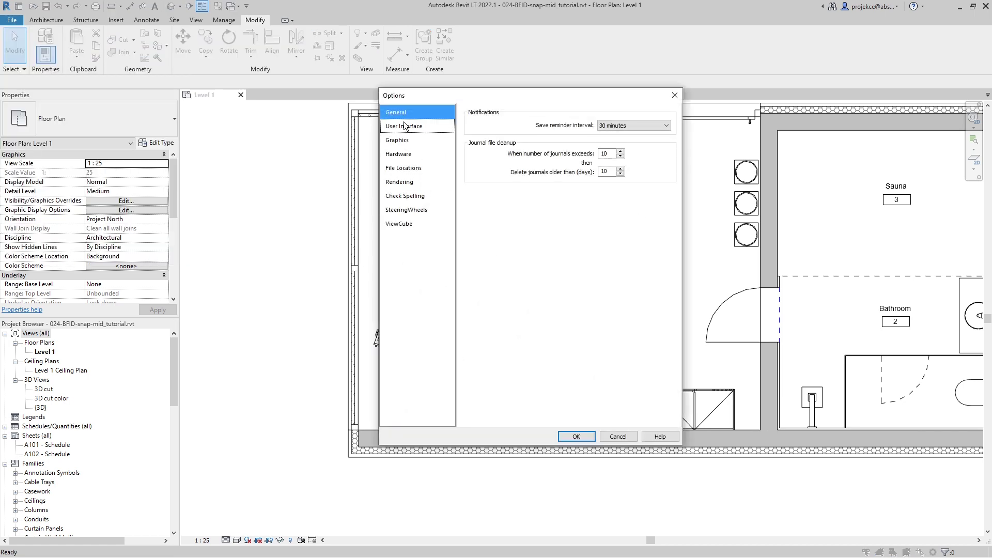
left_click(403, 127)
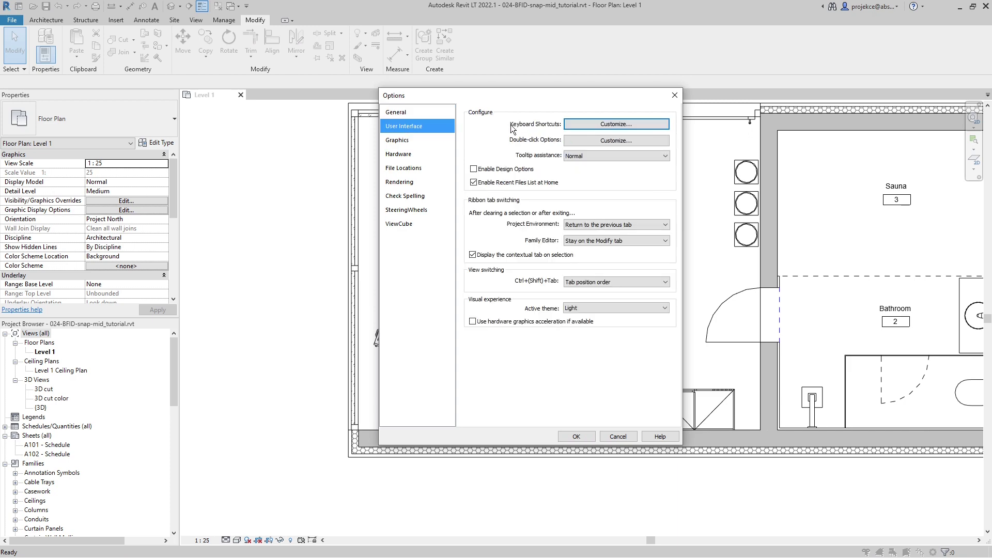
left_click(620, 127)
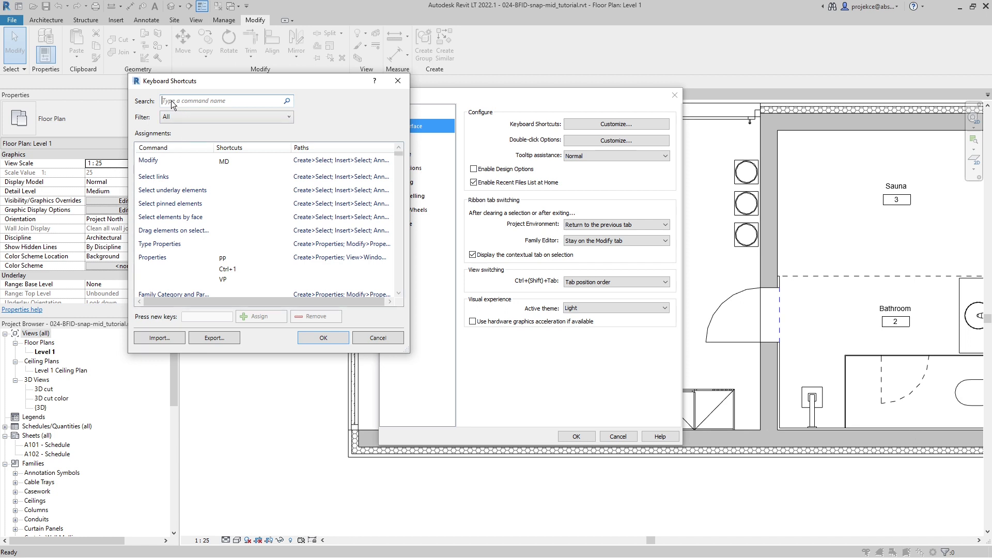
type("between")
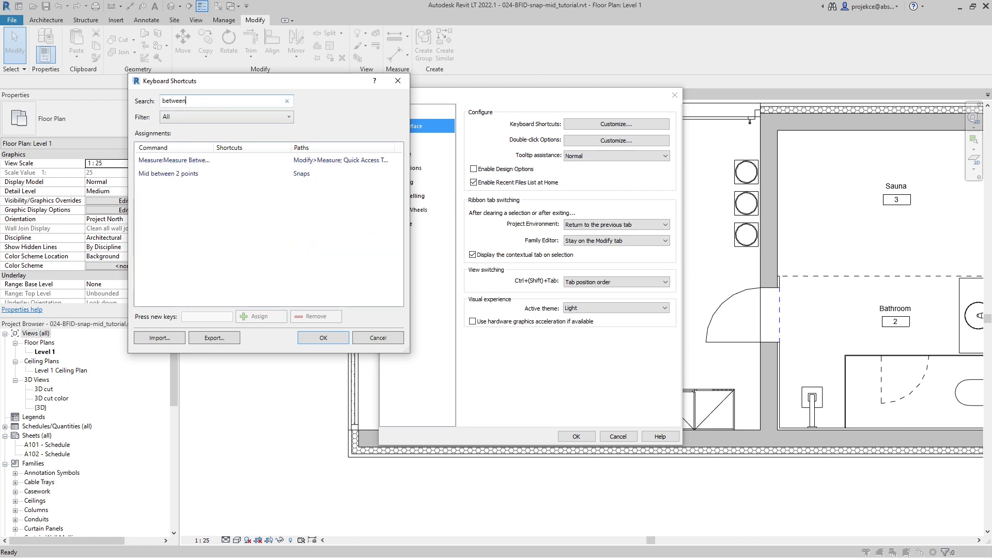
left_click(176, 174)
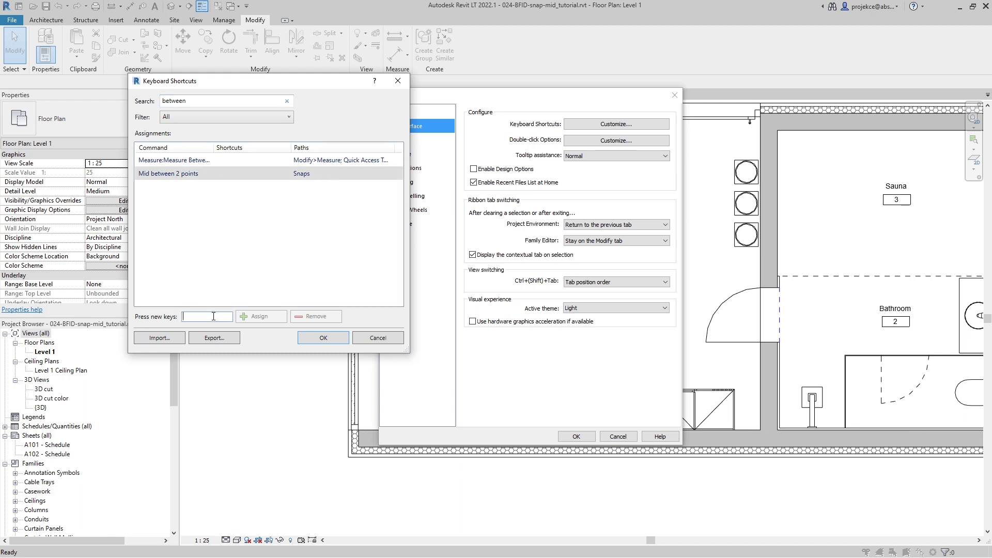
type("S2")
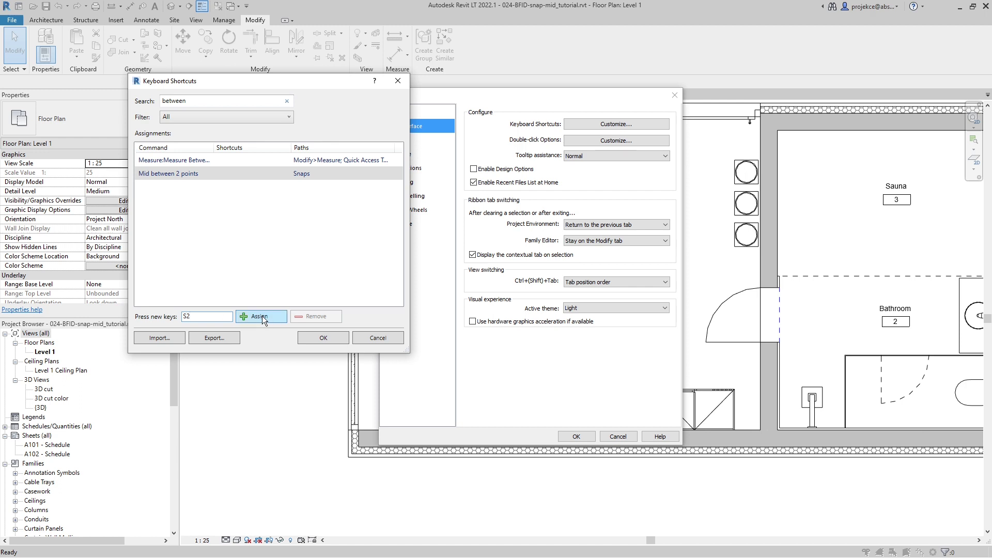
left_click(262, 315)
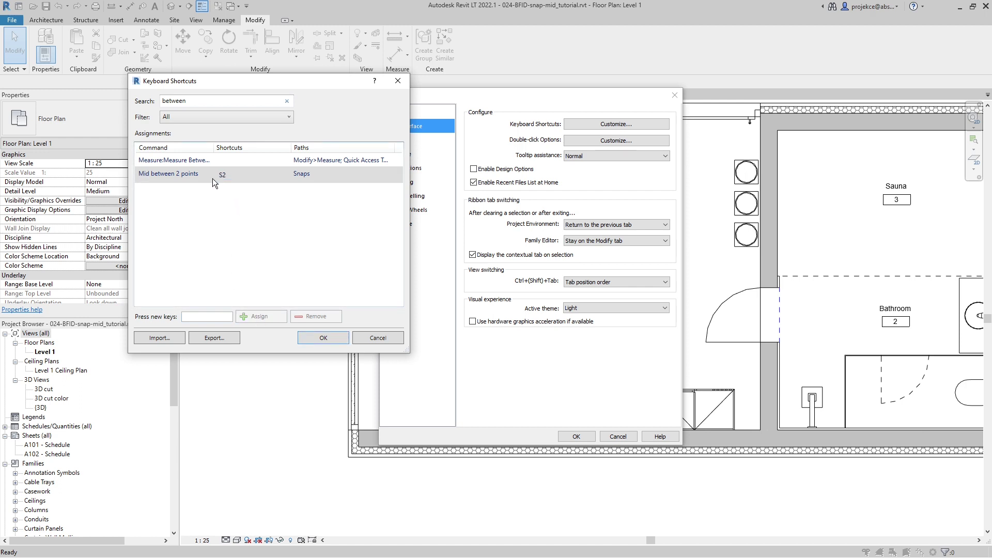
left_click(316, 337)
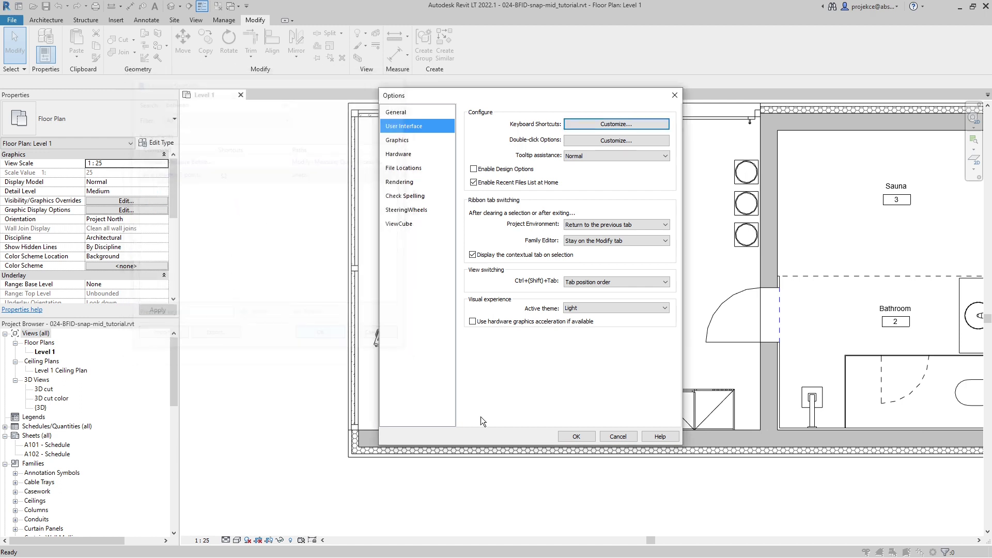
Step: Close Options and delete the middle plant stand by the wall
left_click(576, 437)
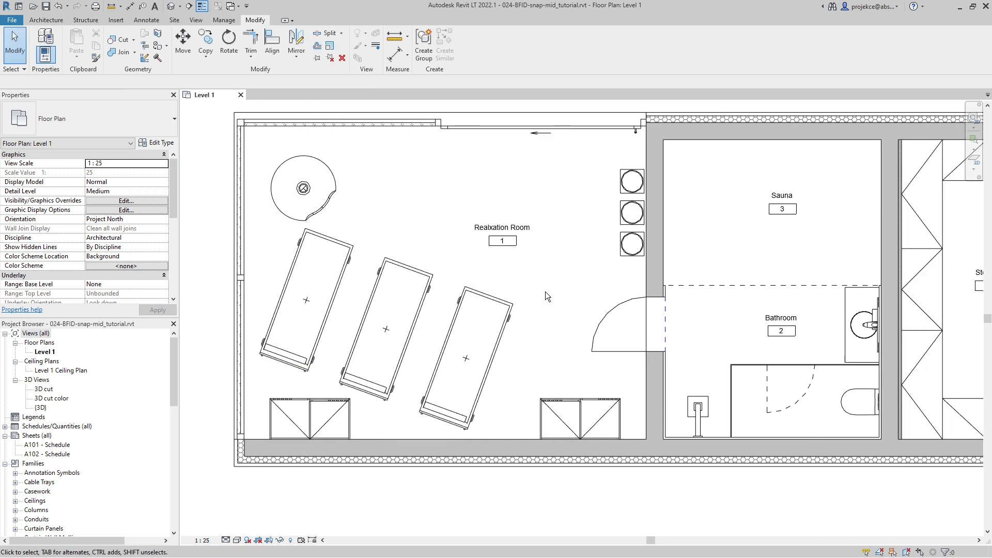
left_click(639, 223)
key("Delete")
Step: Copy the top plant stand to the midpoint between the top and bottom stands
left_click(630, 181)
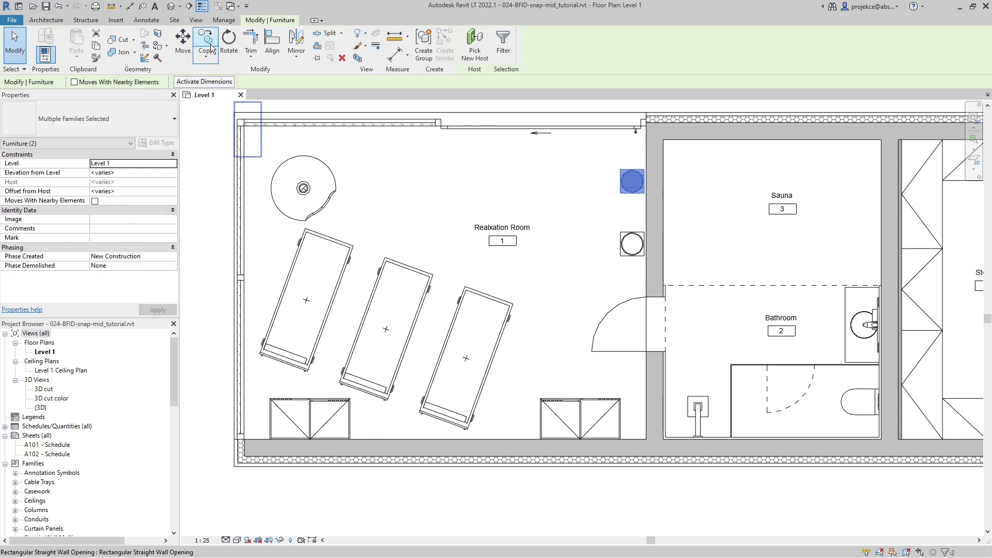
key("m")
key("v")
left_click(632, 181)
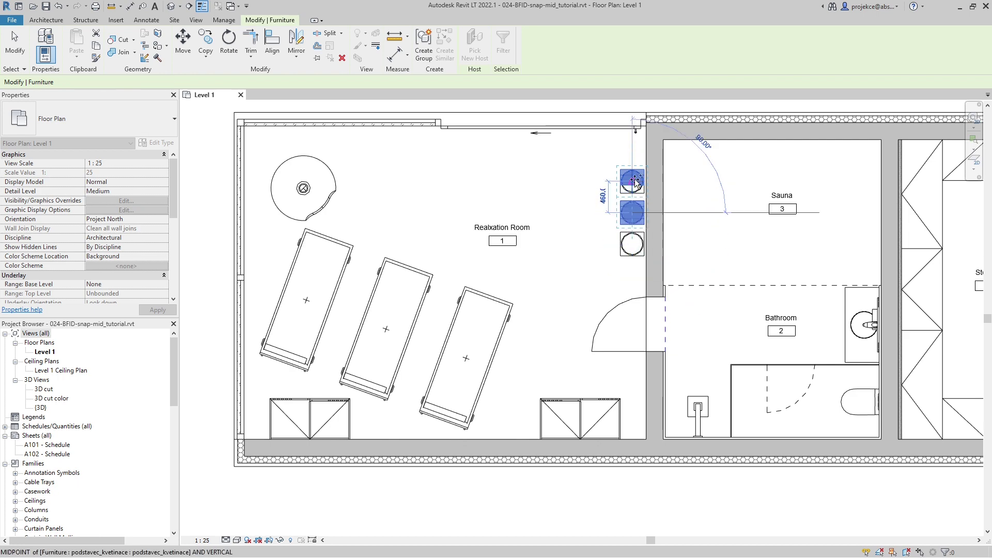
left_click(632, 212)
key("Escape")
key("Escape")
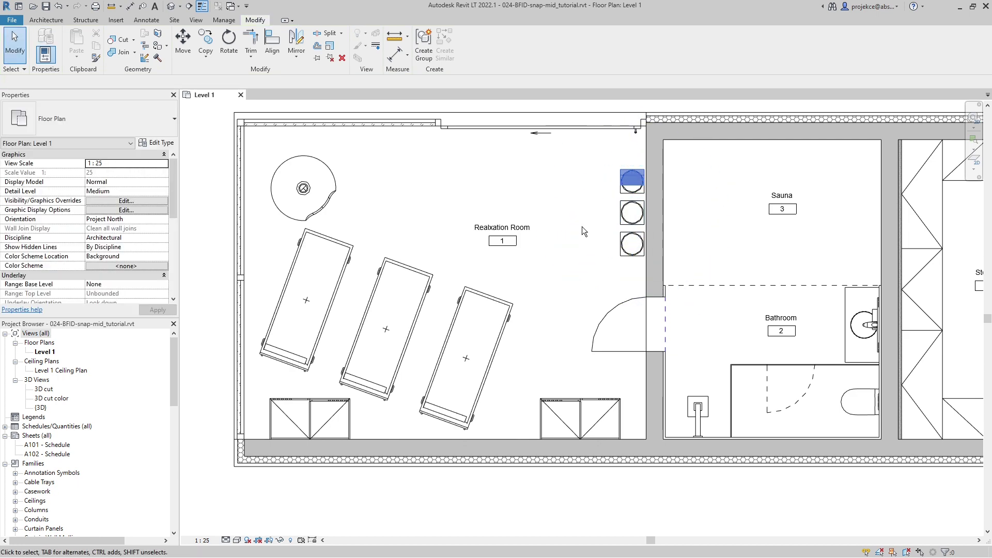
Step: Check the Manage > Snaps settings and cancel without changes
left_click(224, 20)
left_click(88, 43)
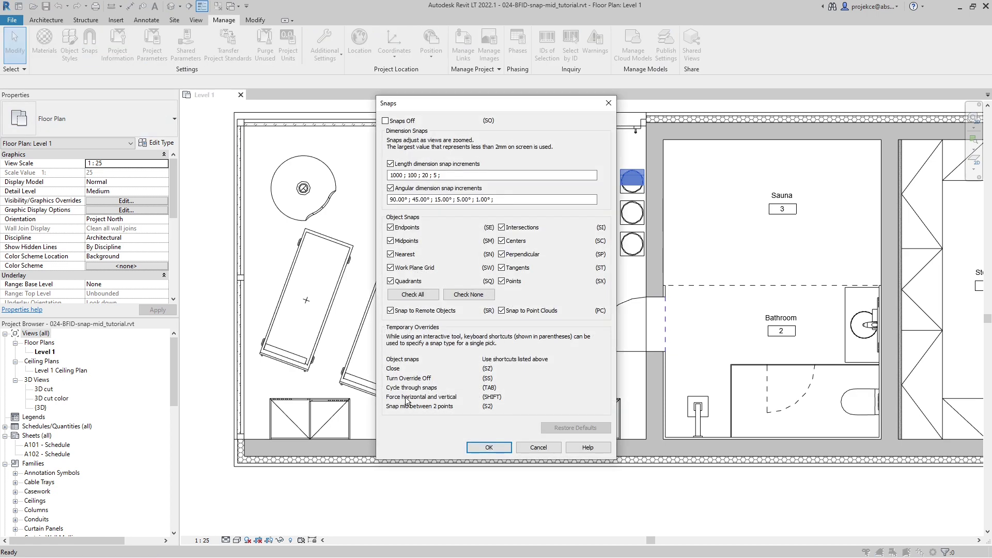
left_click(537, 447)
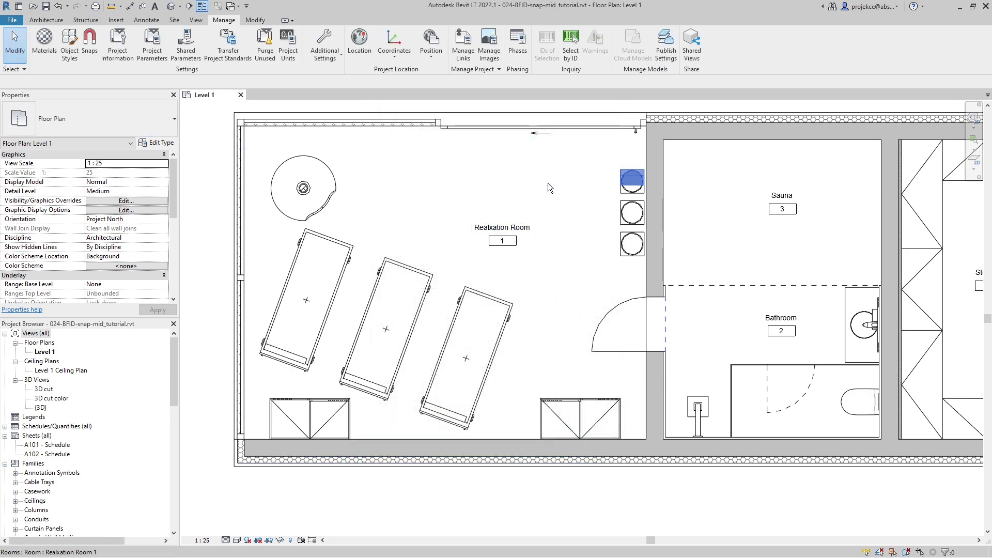